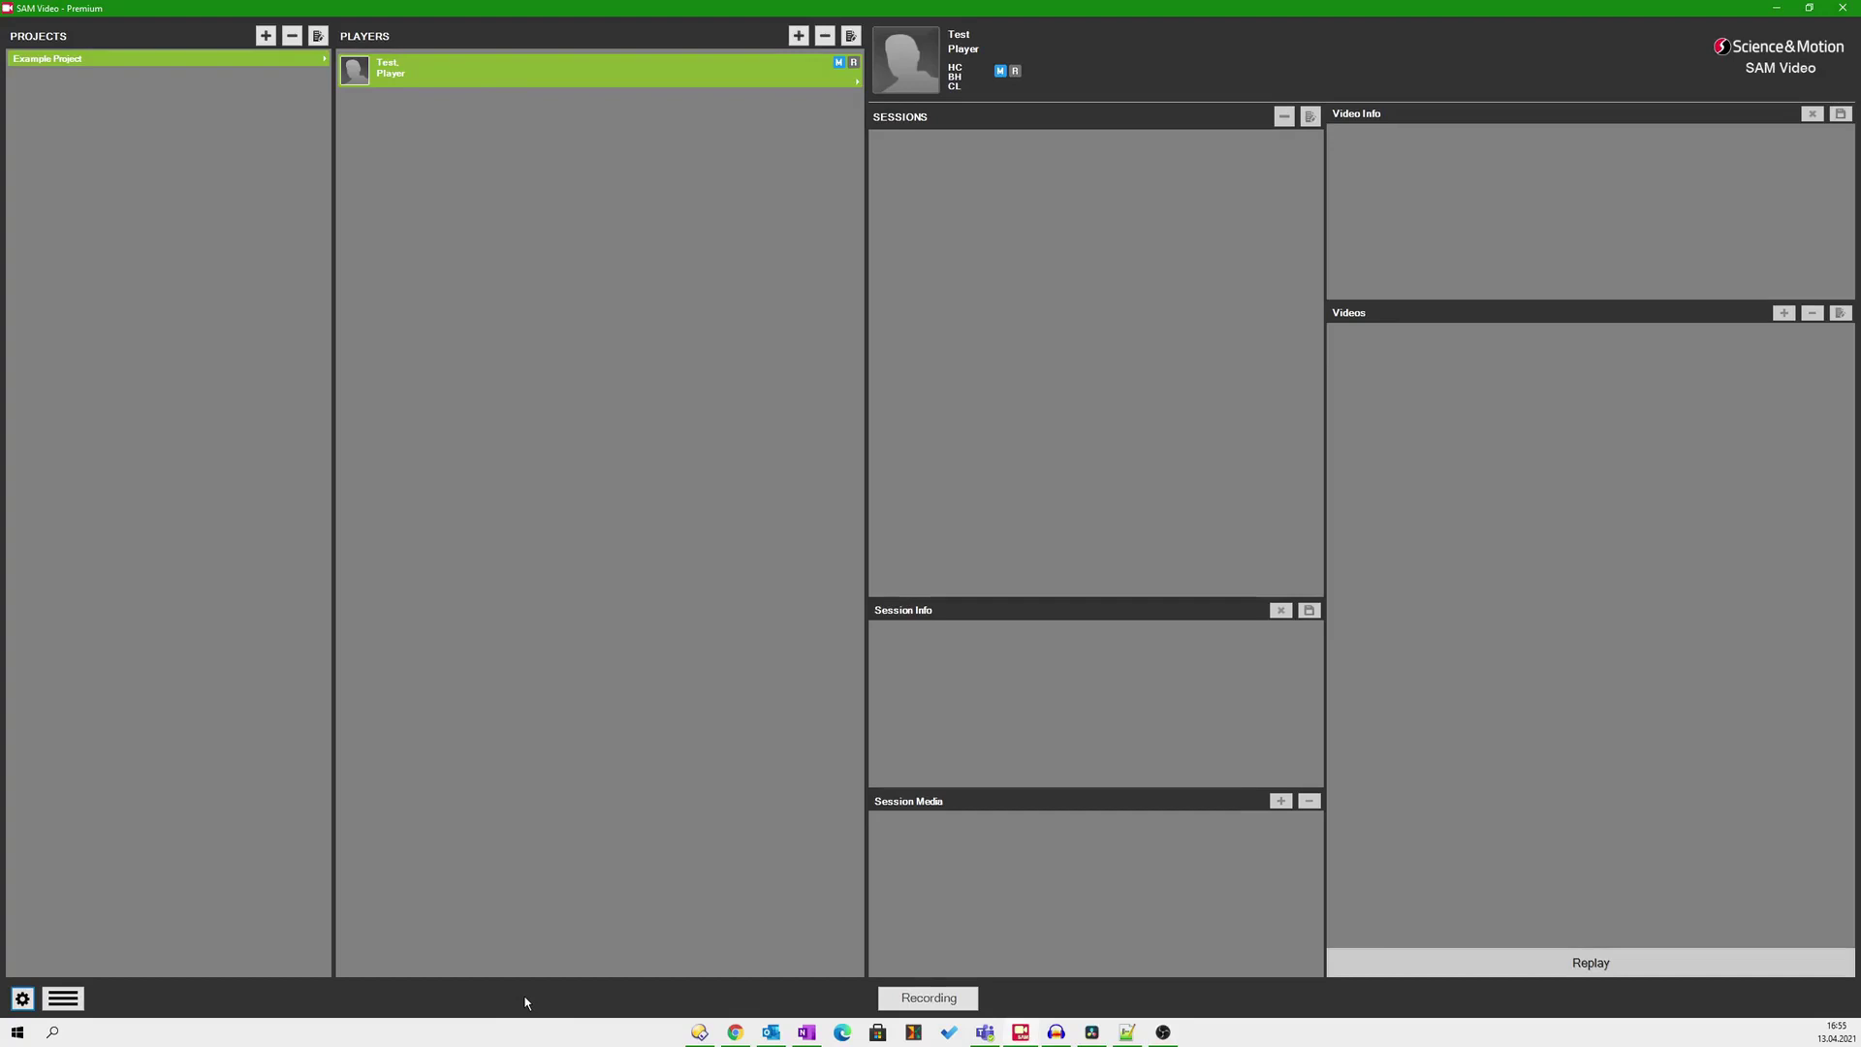
- Open the Camera Settings page in Settings and confirm no camera profiles exist yet
{"action": "left_click", "coordinate": [25, 1000]}
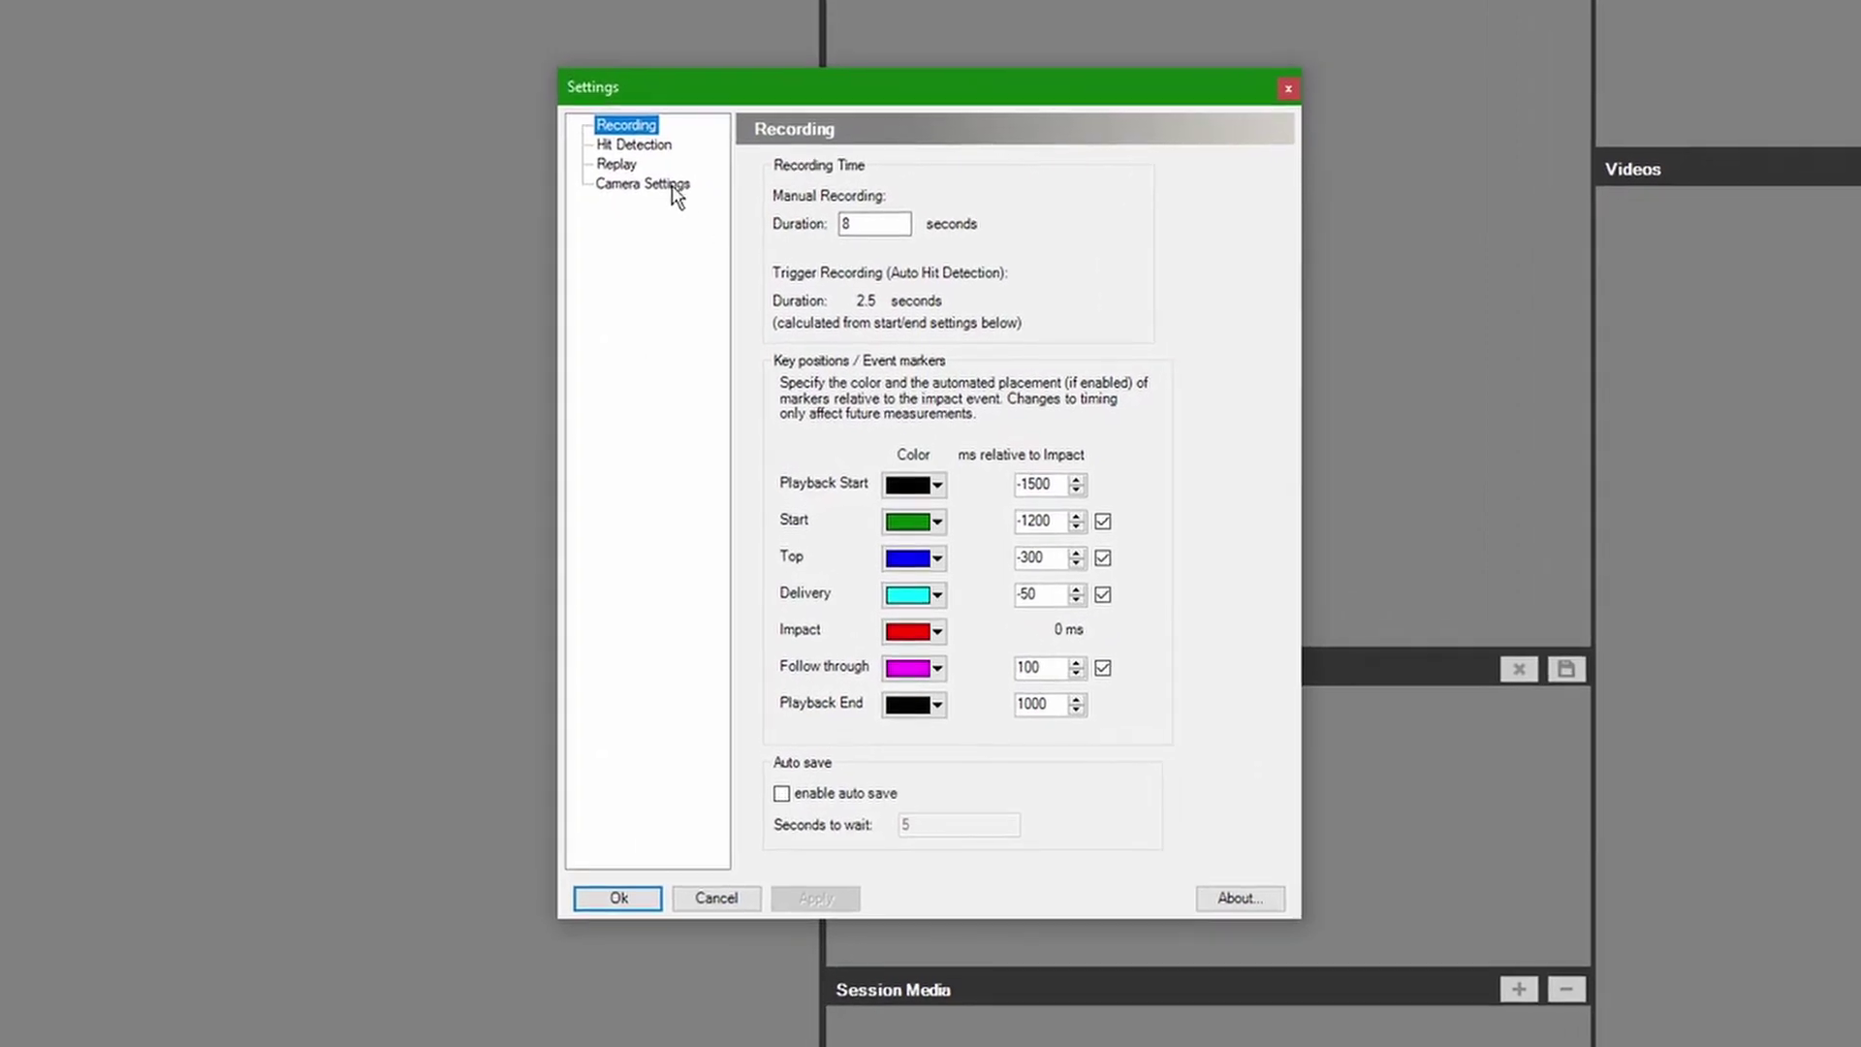
{"action": "left_click", "coordinate": [687, 205]}
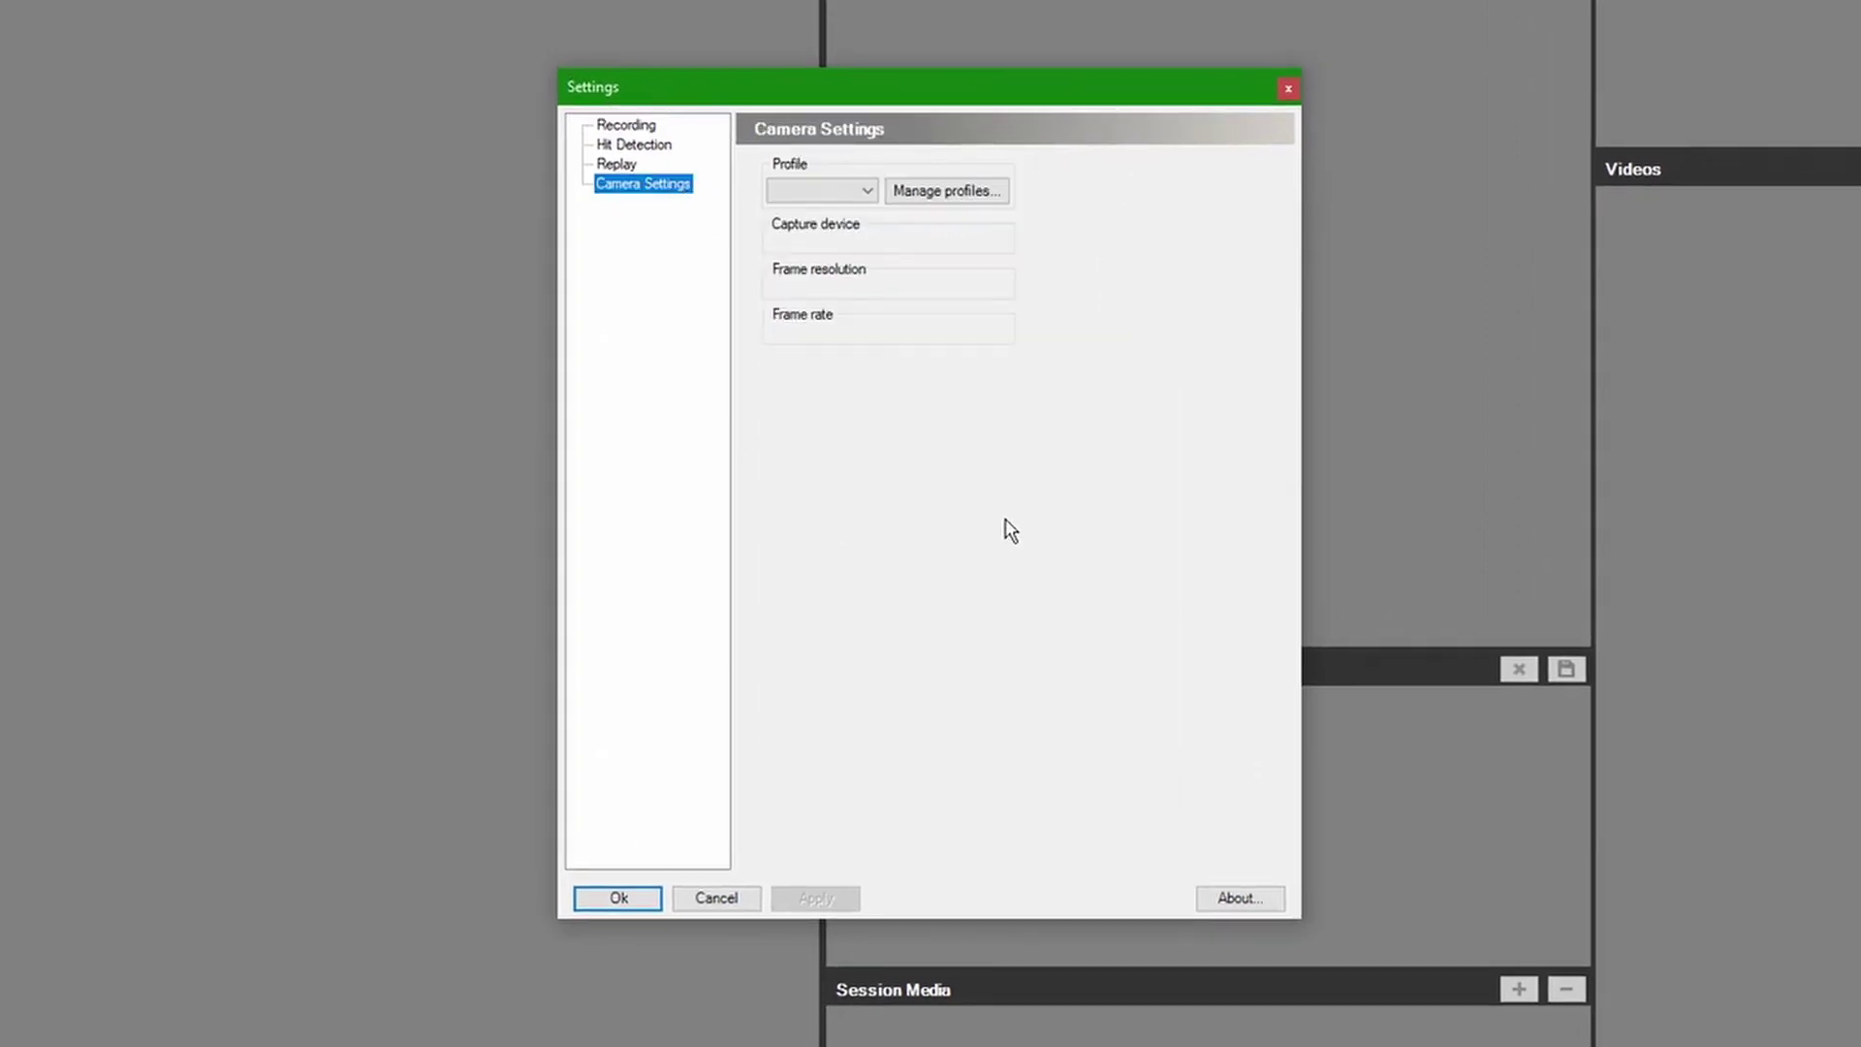
{"action": "left_click", "coordinate": [862, 191]}
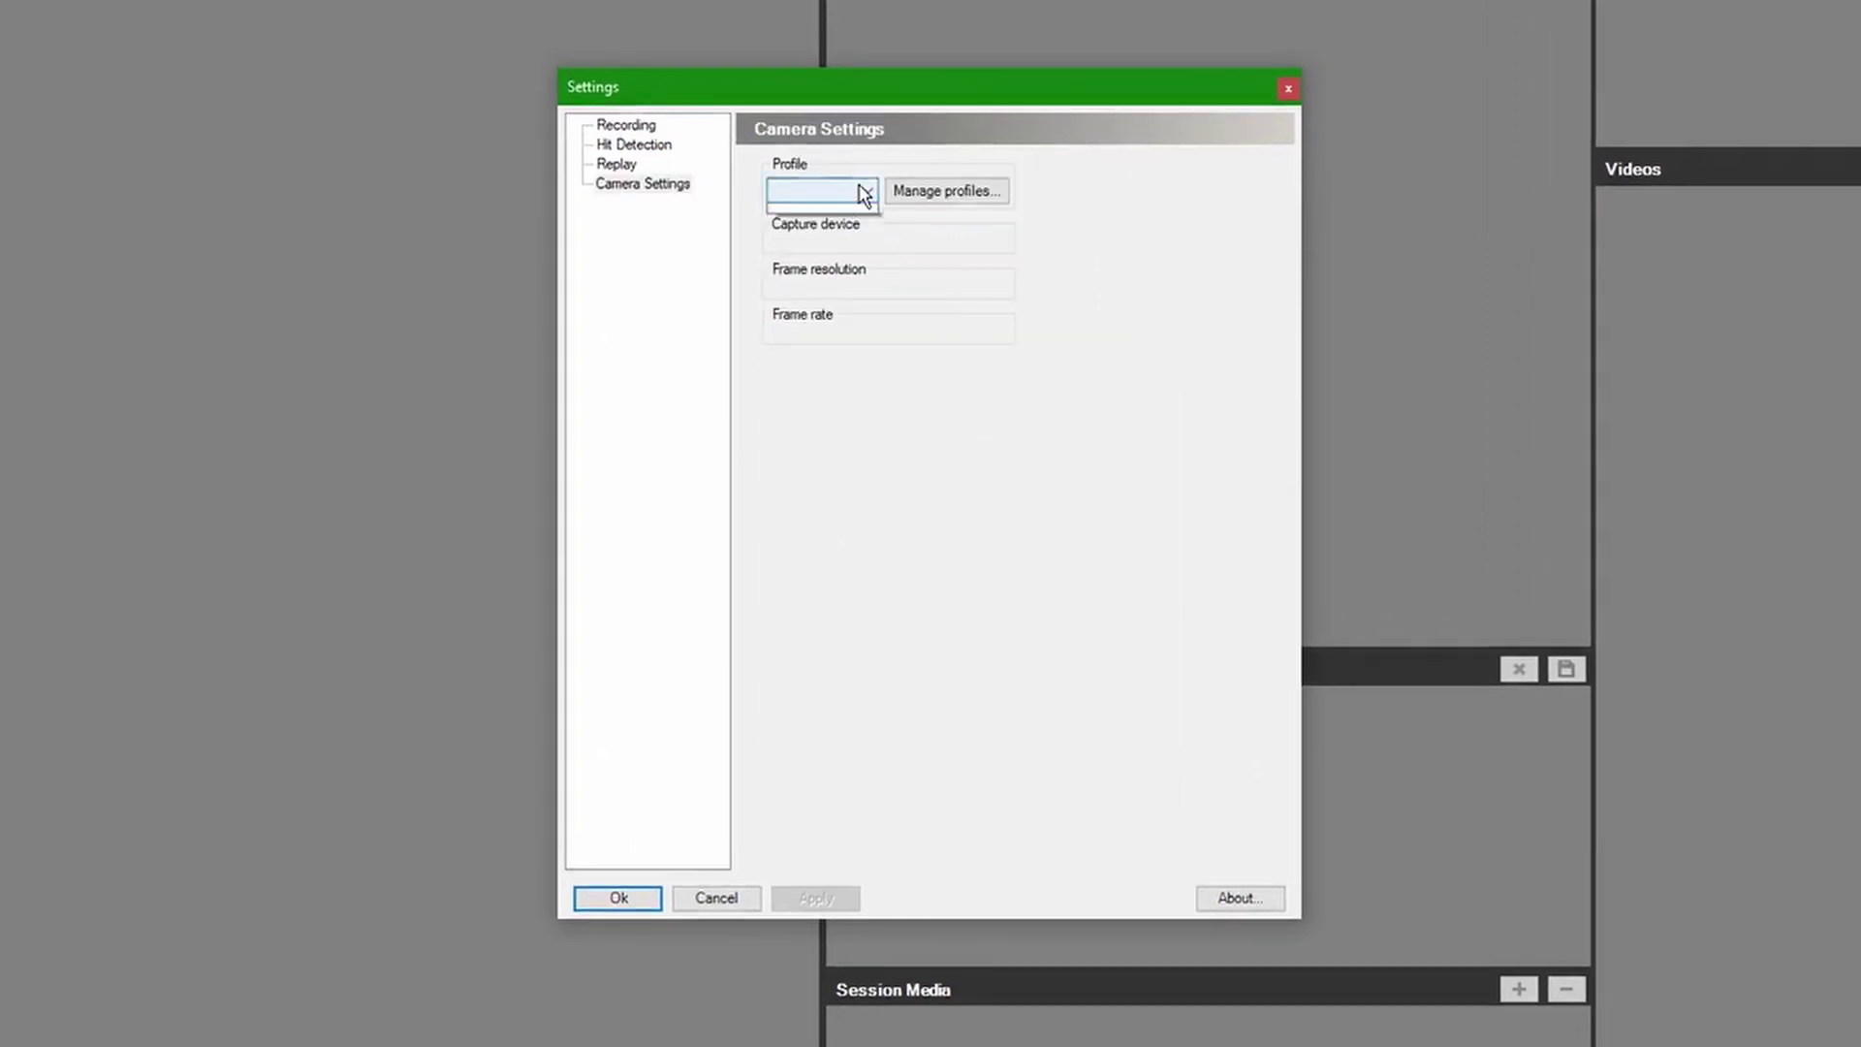
{"action": "left_click", "coordinate": [986, 407]}
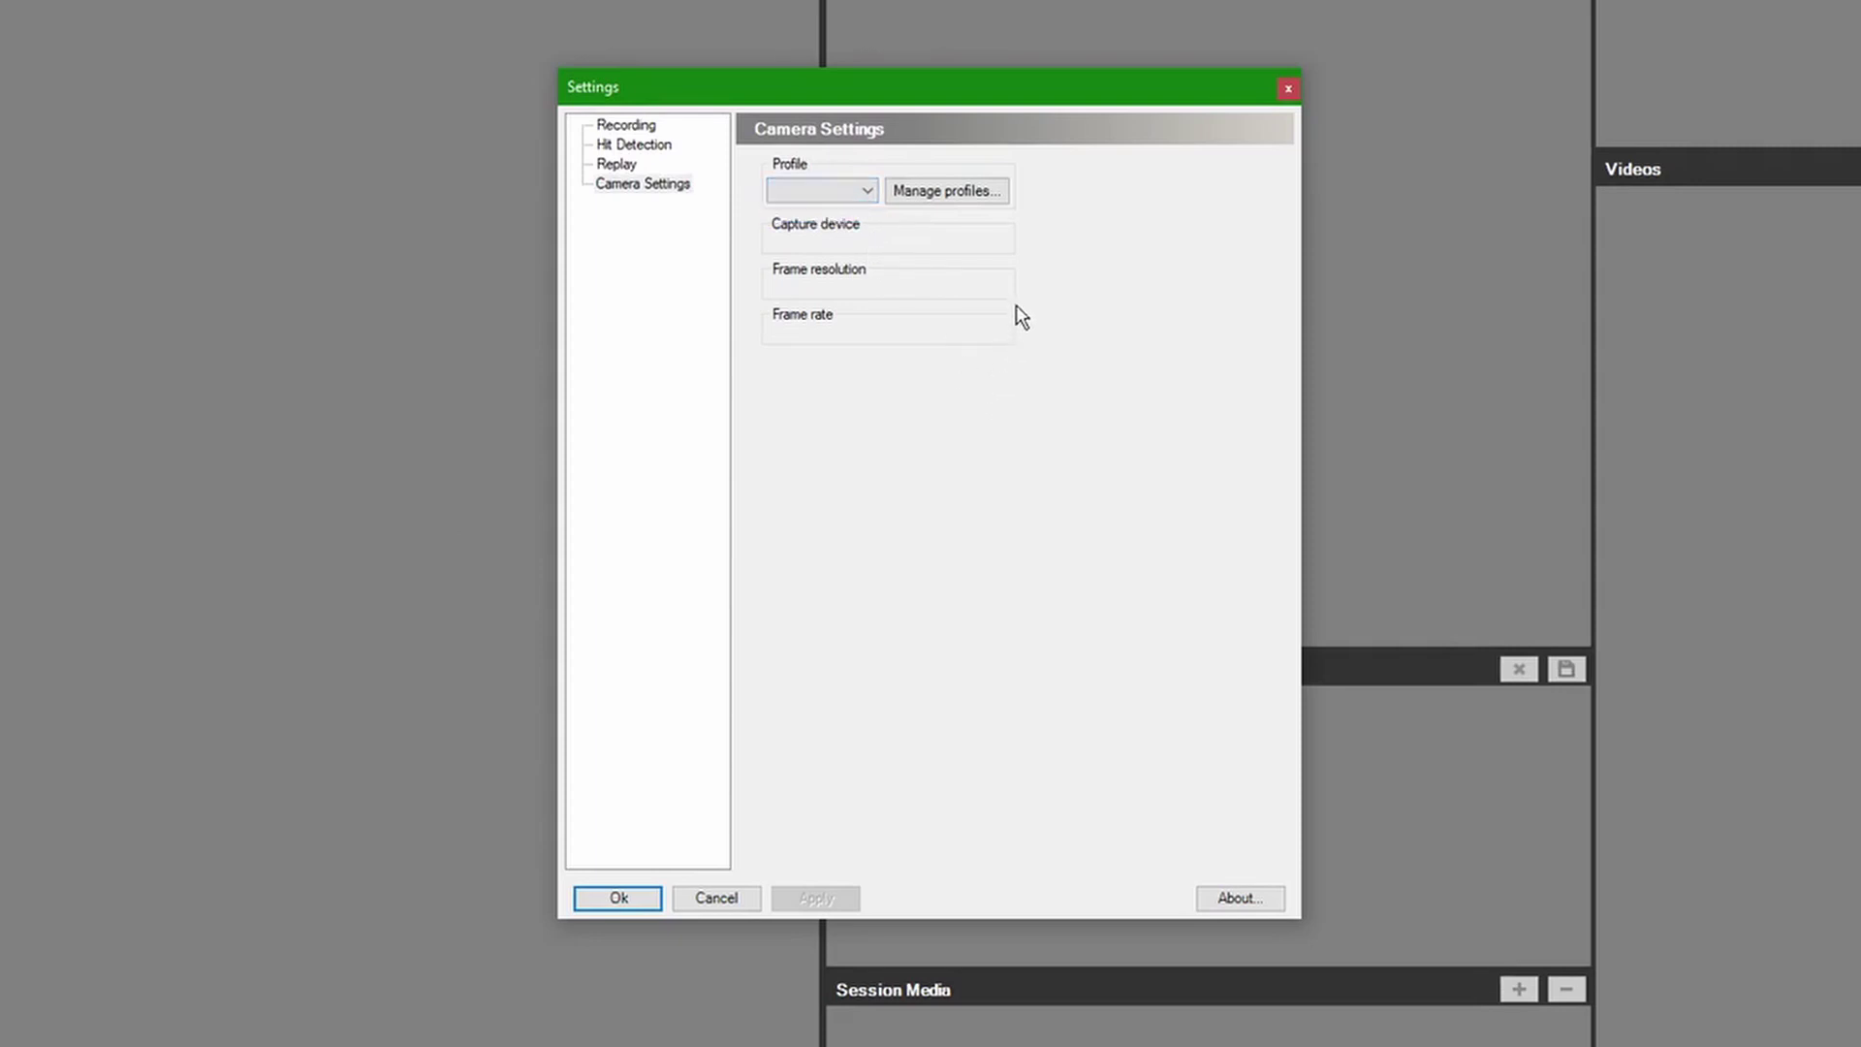
- In profile management, choose [DirectShow] Logitech BRIO as the camera
{"action": "left_click", "coordinate": [949, 194]}
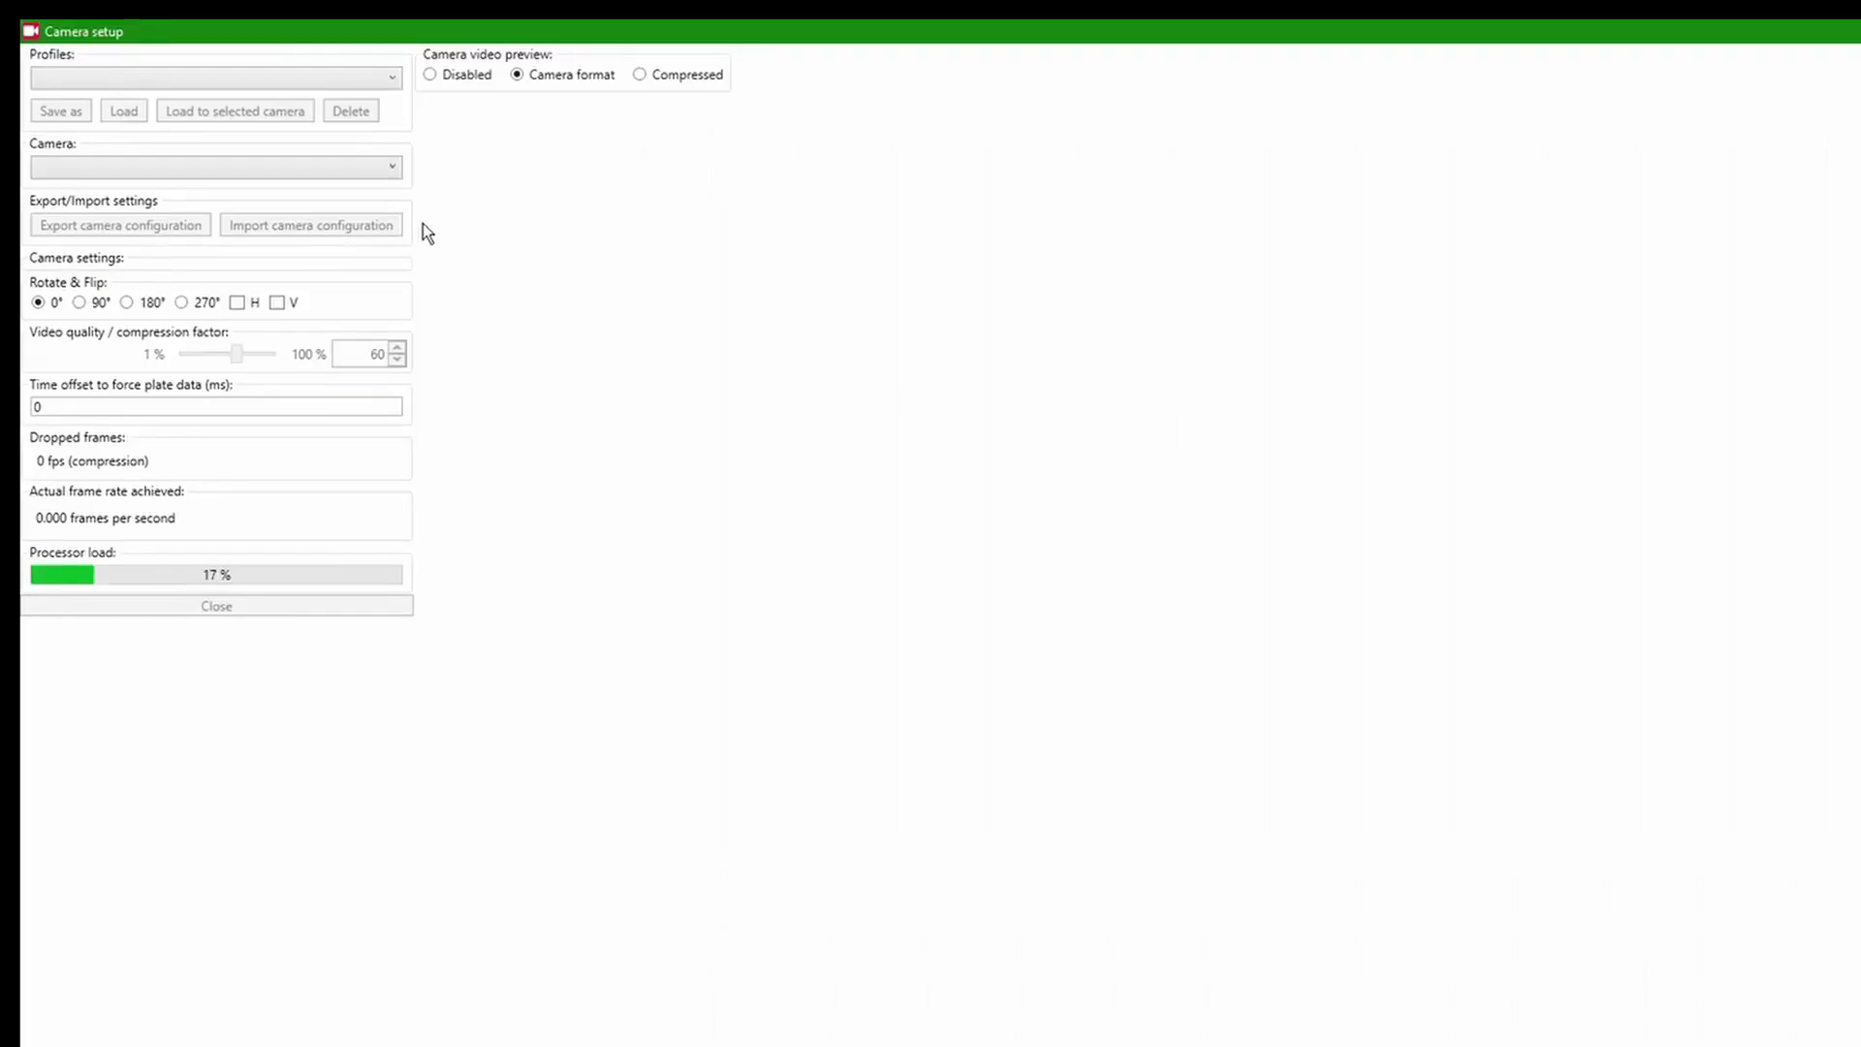
{"action": "left_click", "coordinate": [378, 170]}
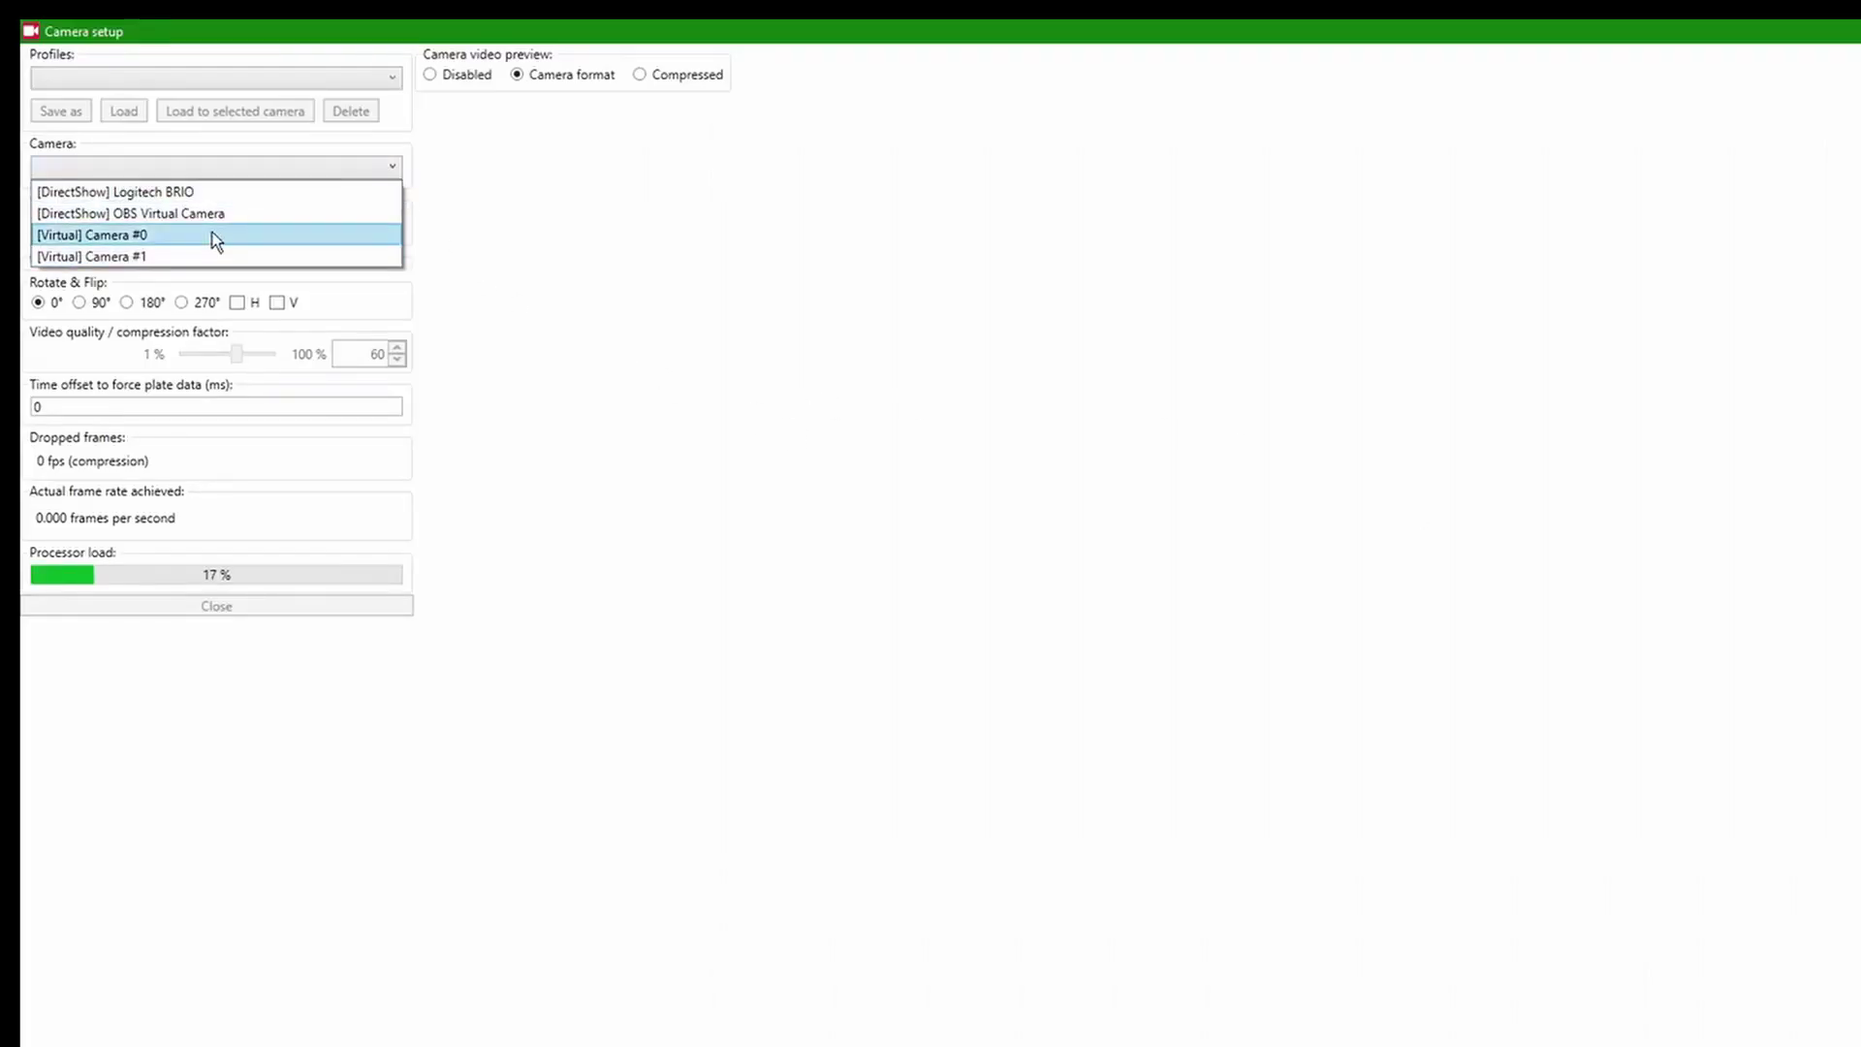
{"action": "left_click", "coordinate": [174, 190]}
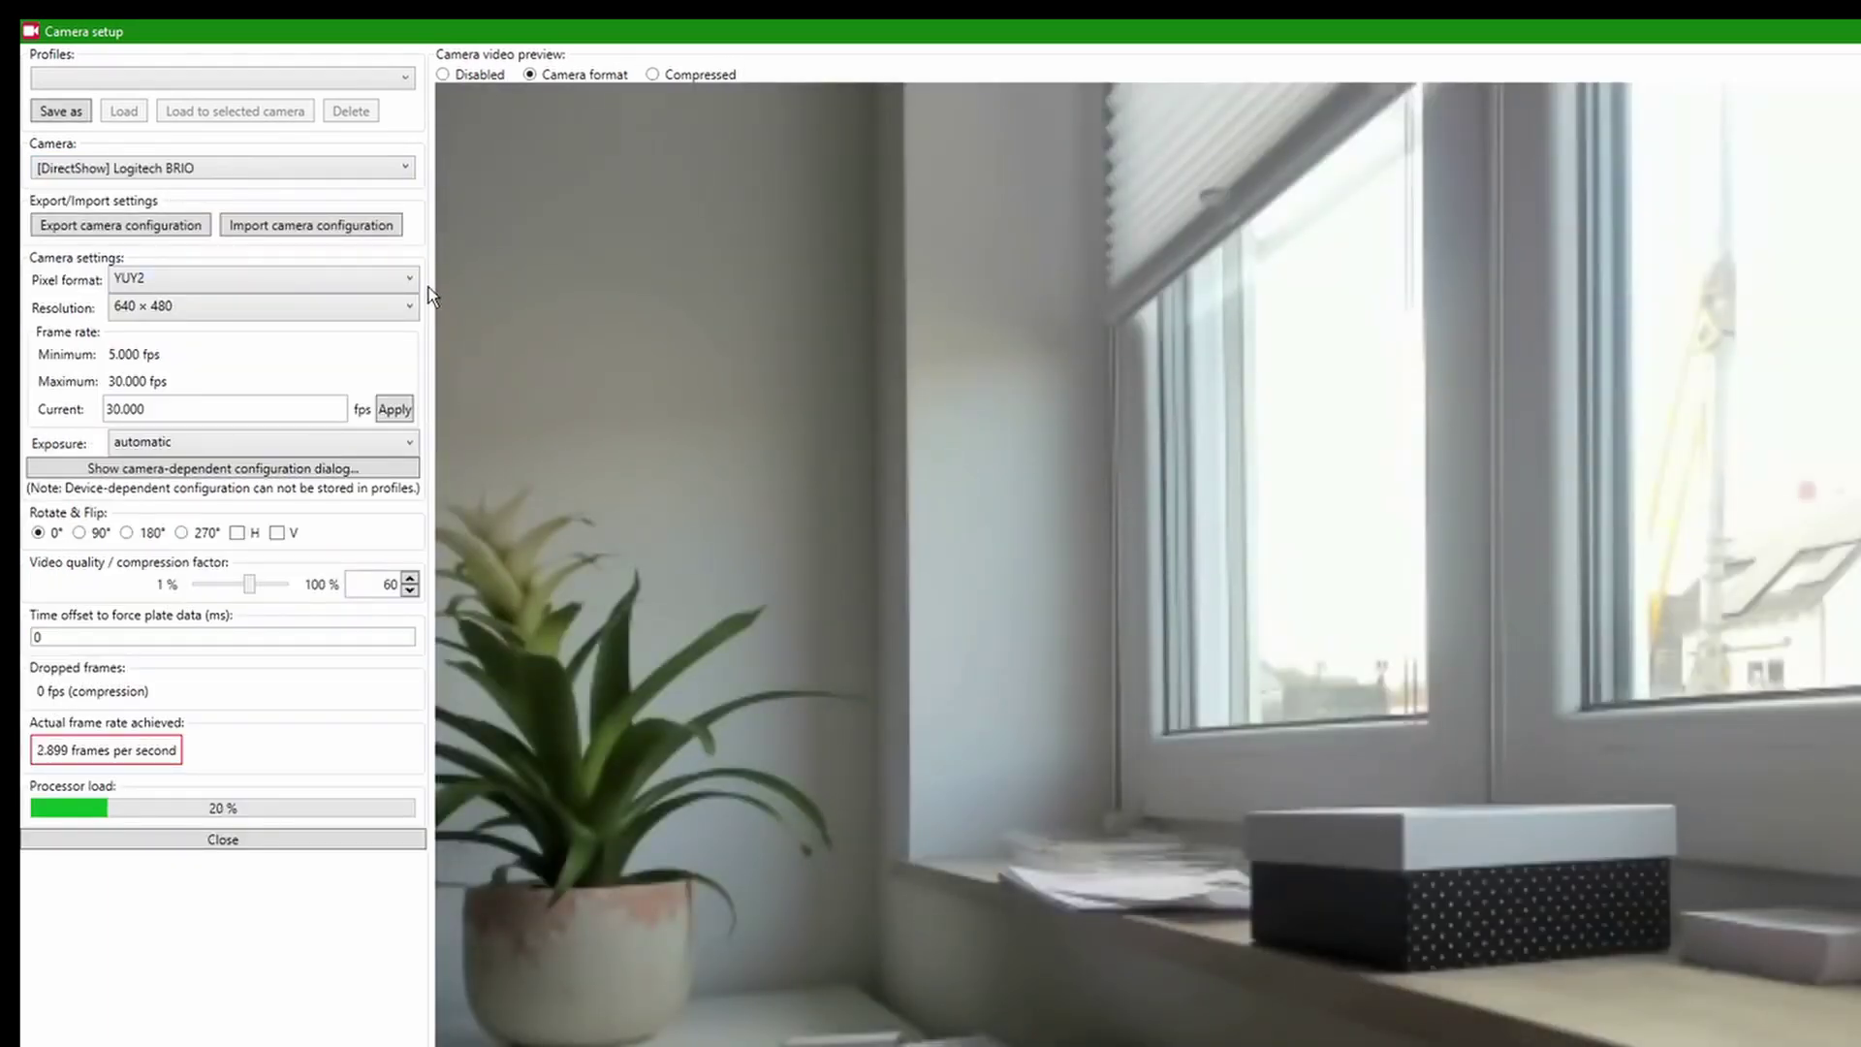
- Set the BRIO's pixel format to JPEG and its resolution to 1280 × 720
{"action": "left_click", "coordinate": [409, 280]}
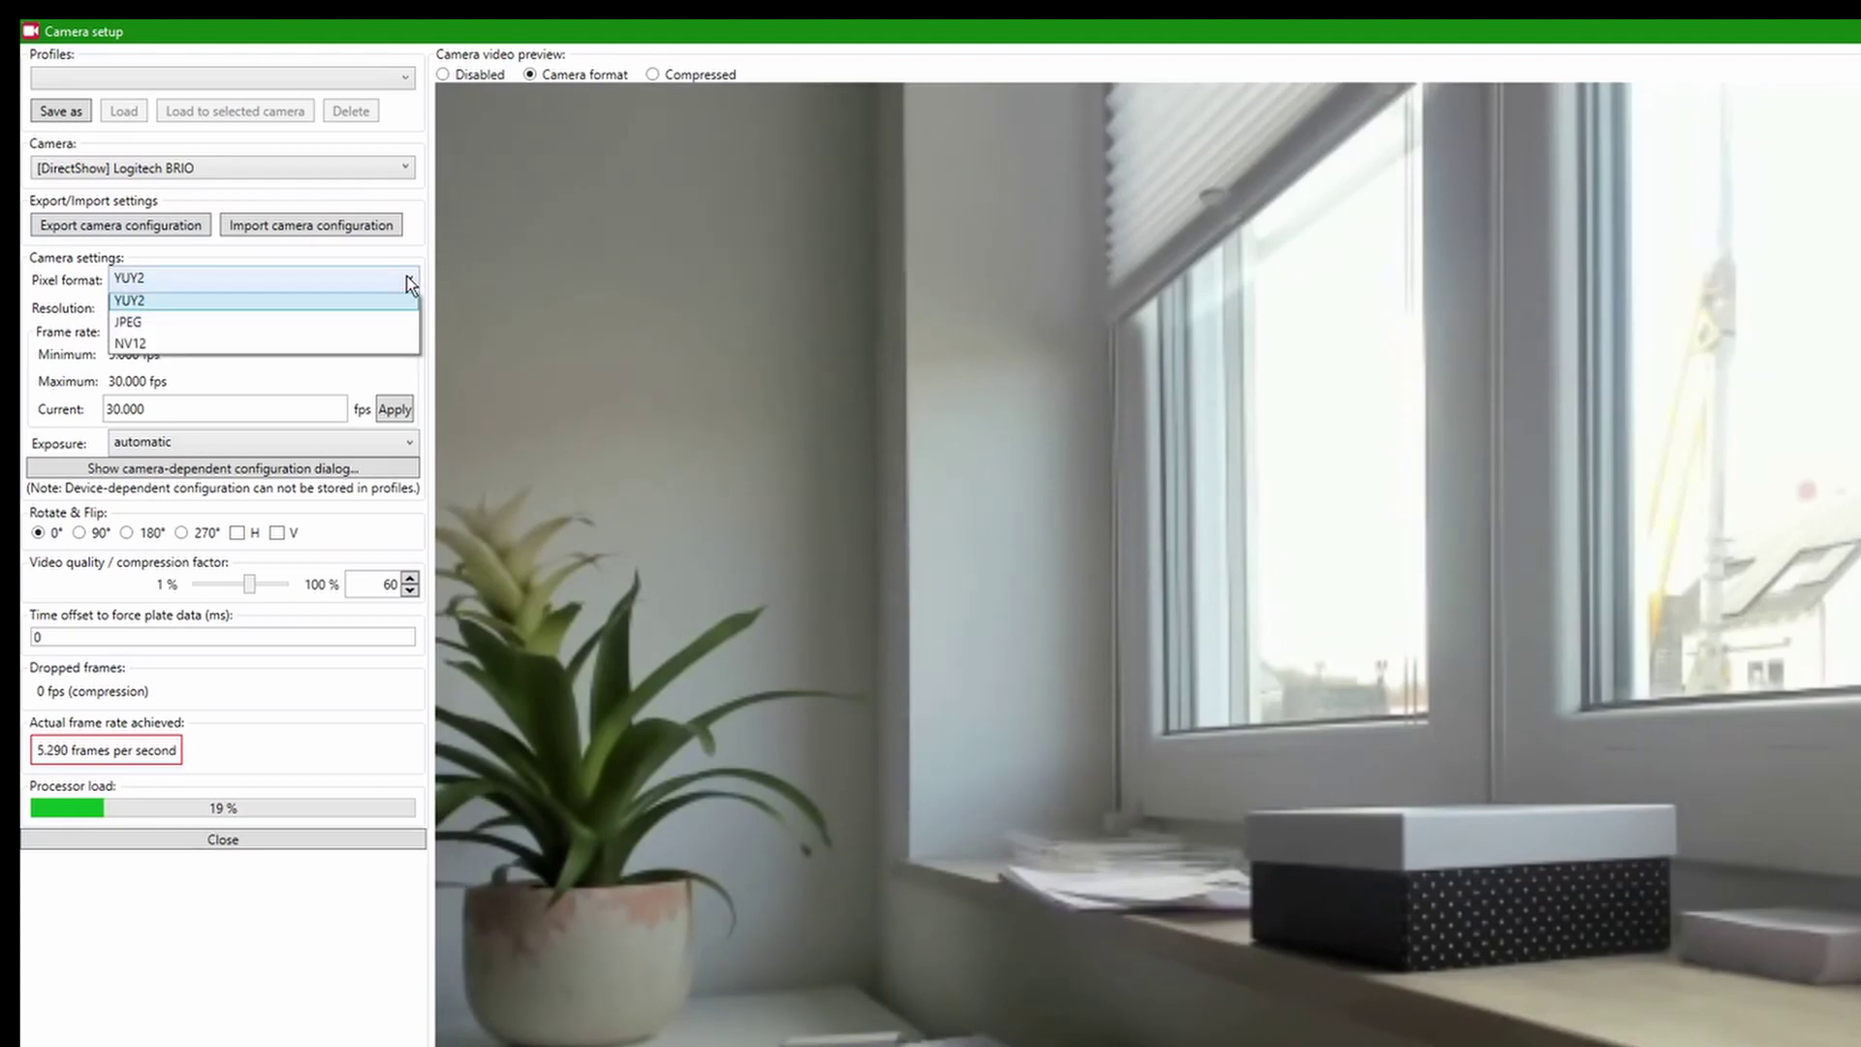
{"action": "left_click", "coordinate": [370, 338]}
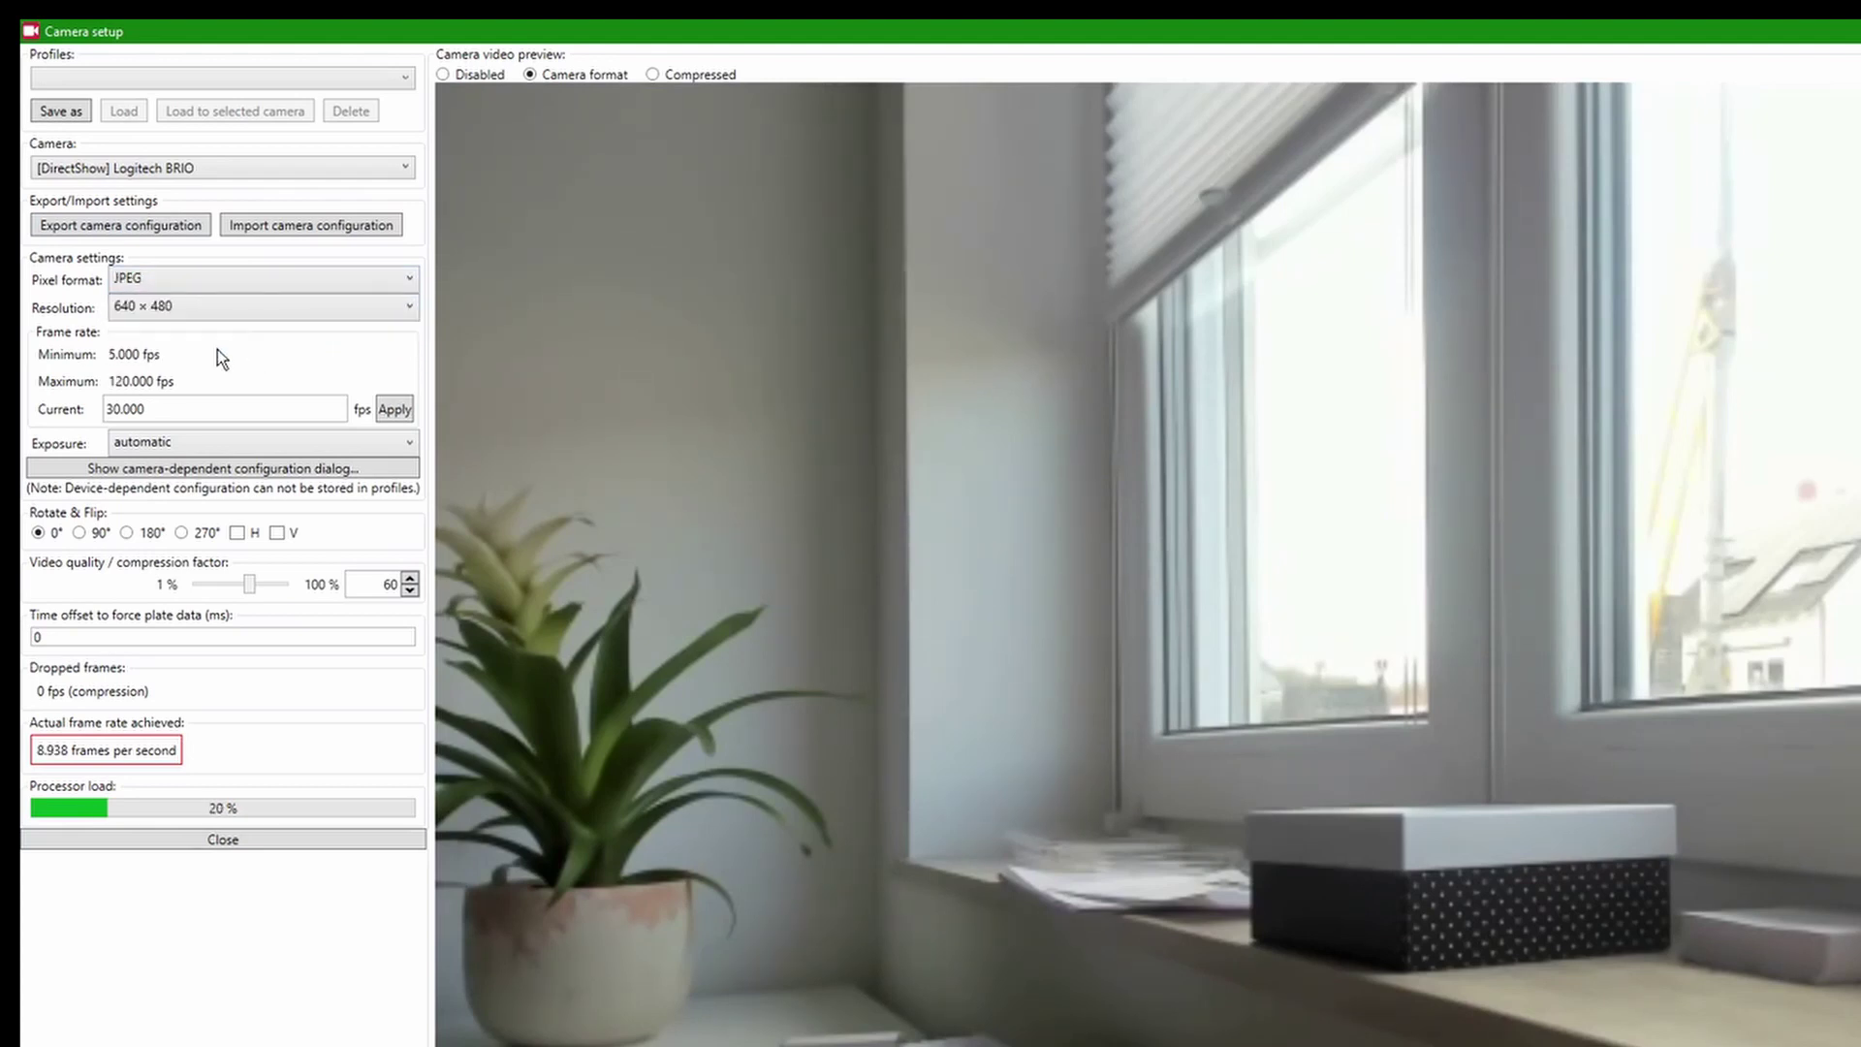
{"action": "left_click", "coordinate": [286, 308]}
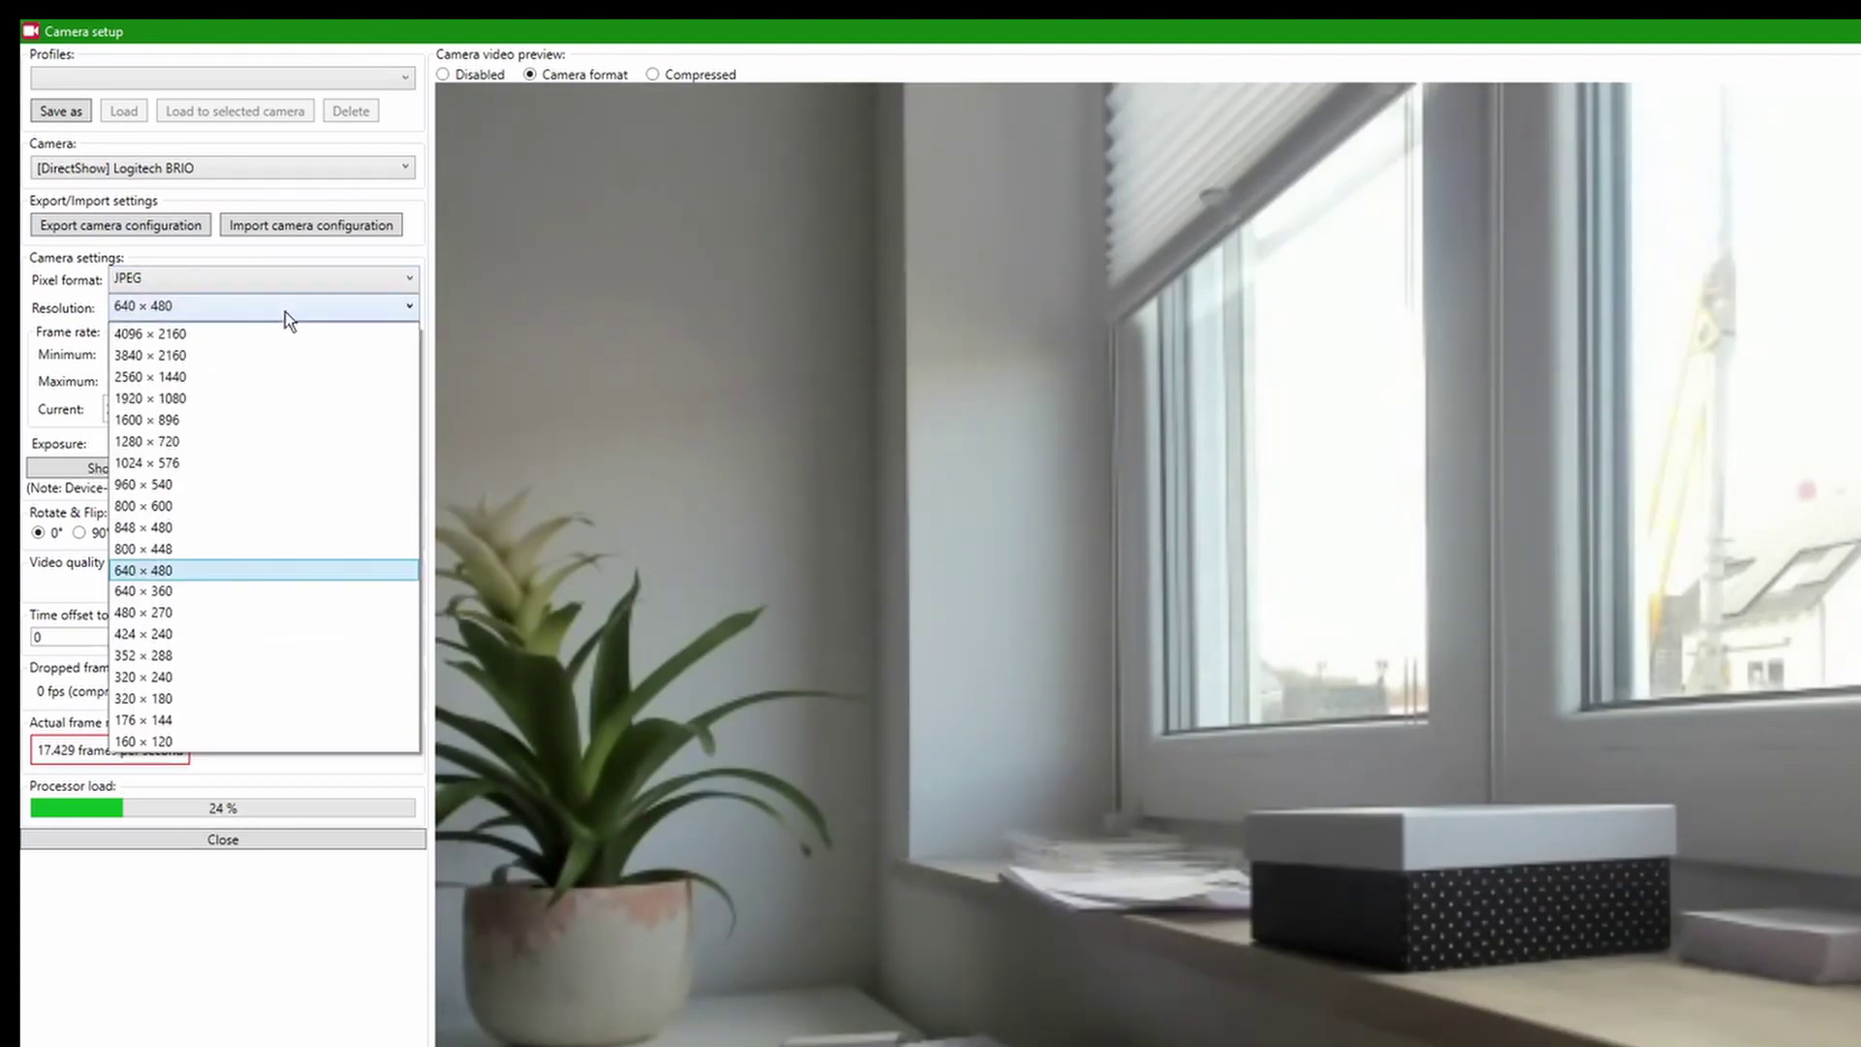
{"action": "left_click", "coordinate": [228, 445]}
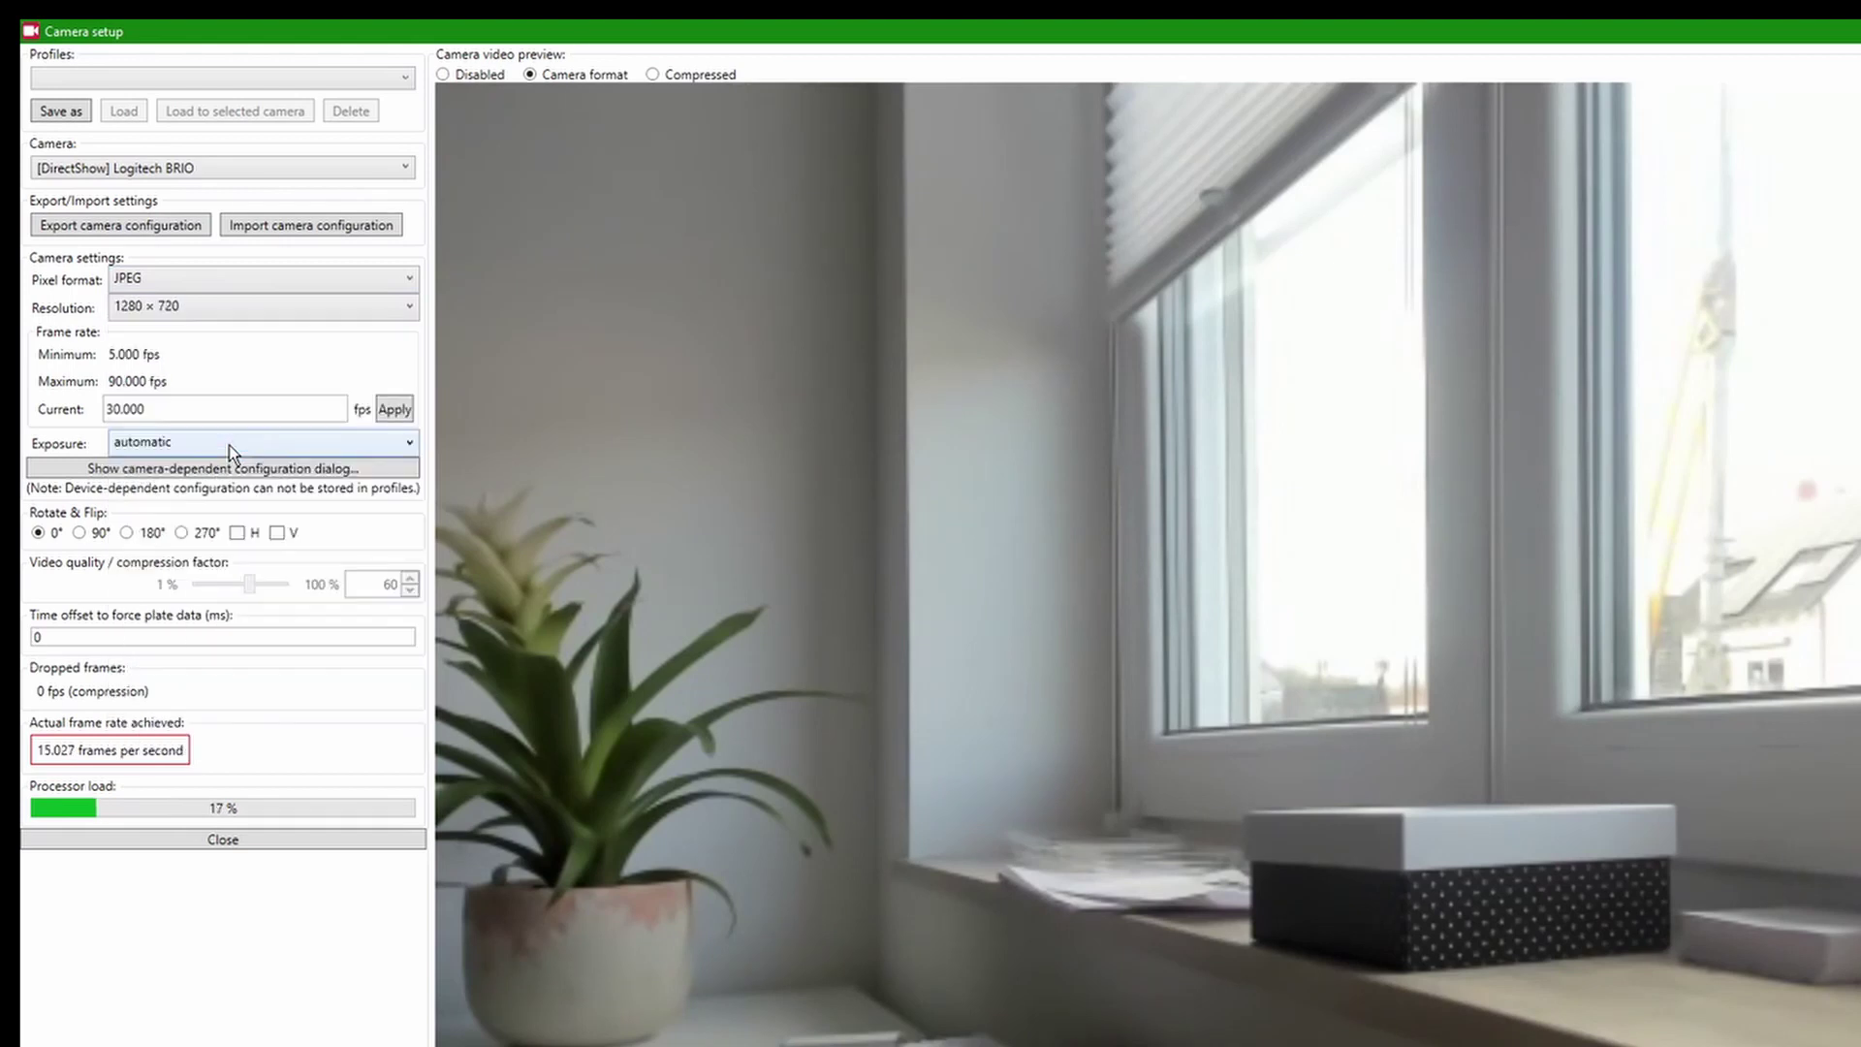
- Change the current frame rate from 30 to 60 fps and apply it
{"action": "double_click", "coordinate": [201, 408]}
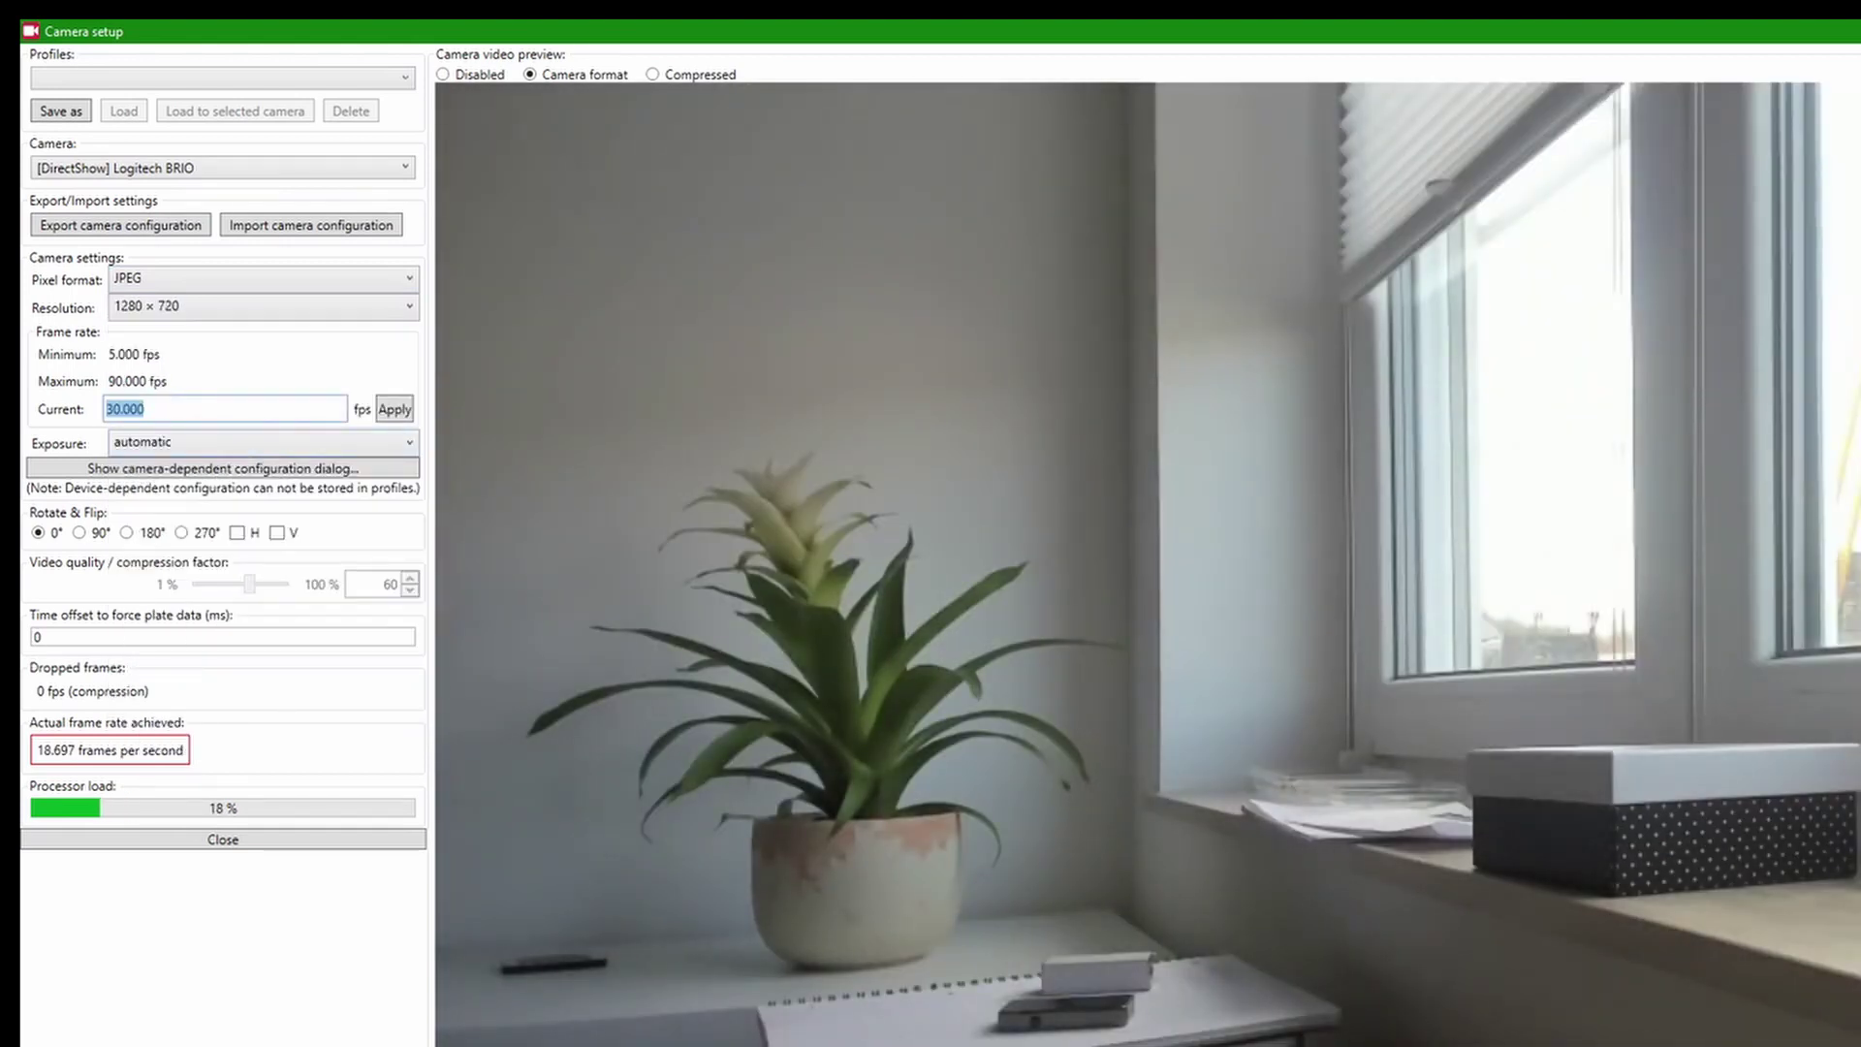
{"action": "type", "text": "60"}
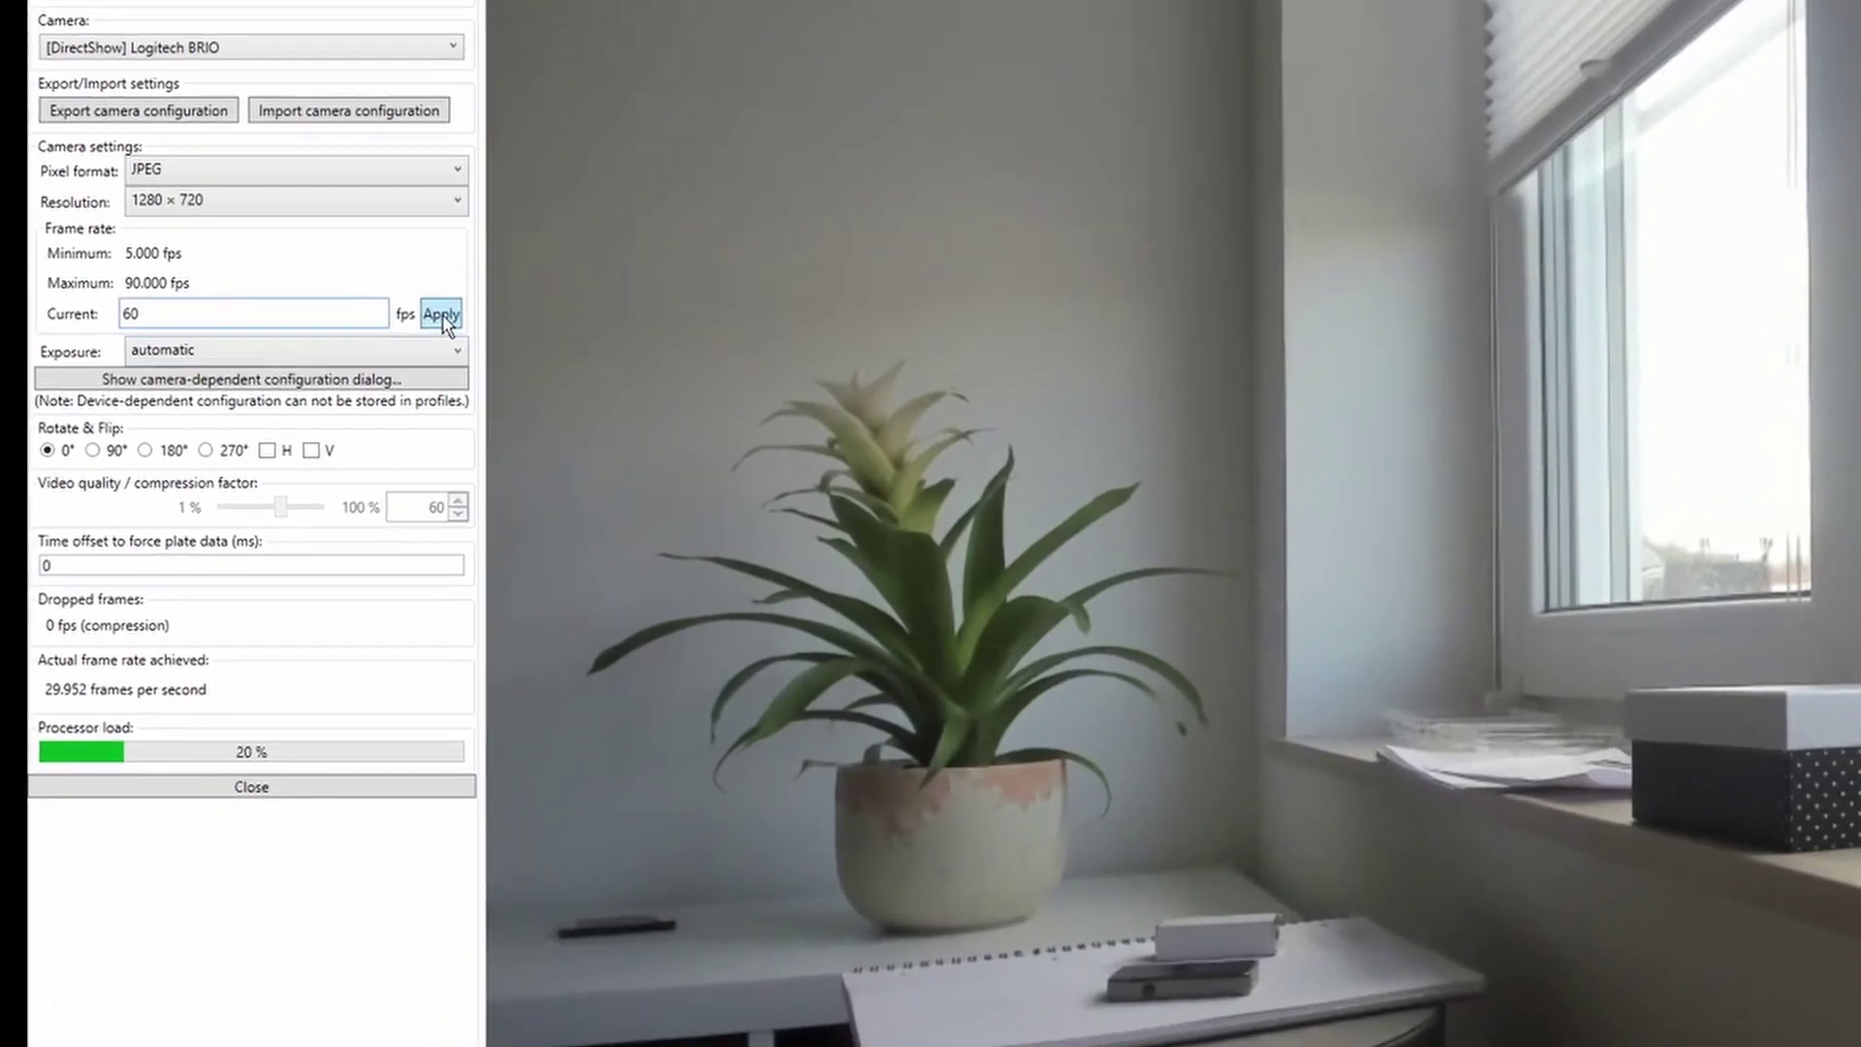
{"action": "left_click", "coordinate": [394, 410]}
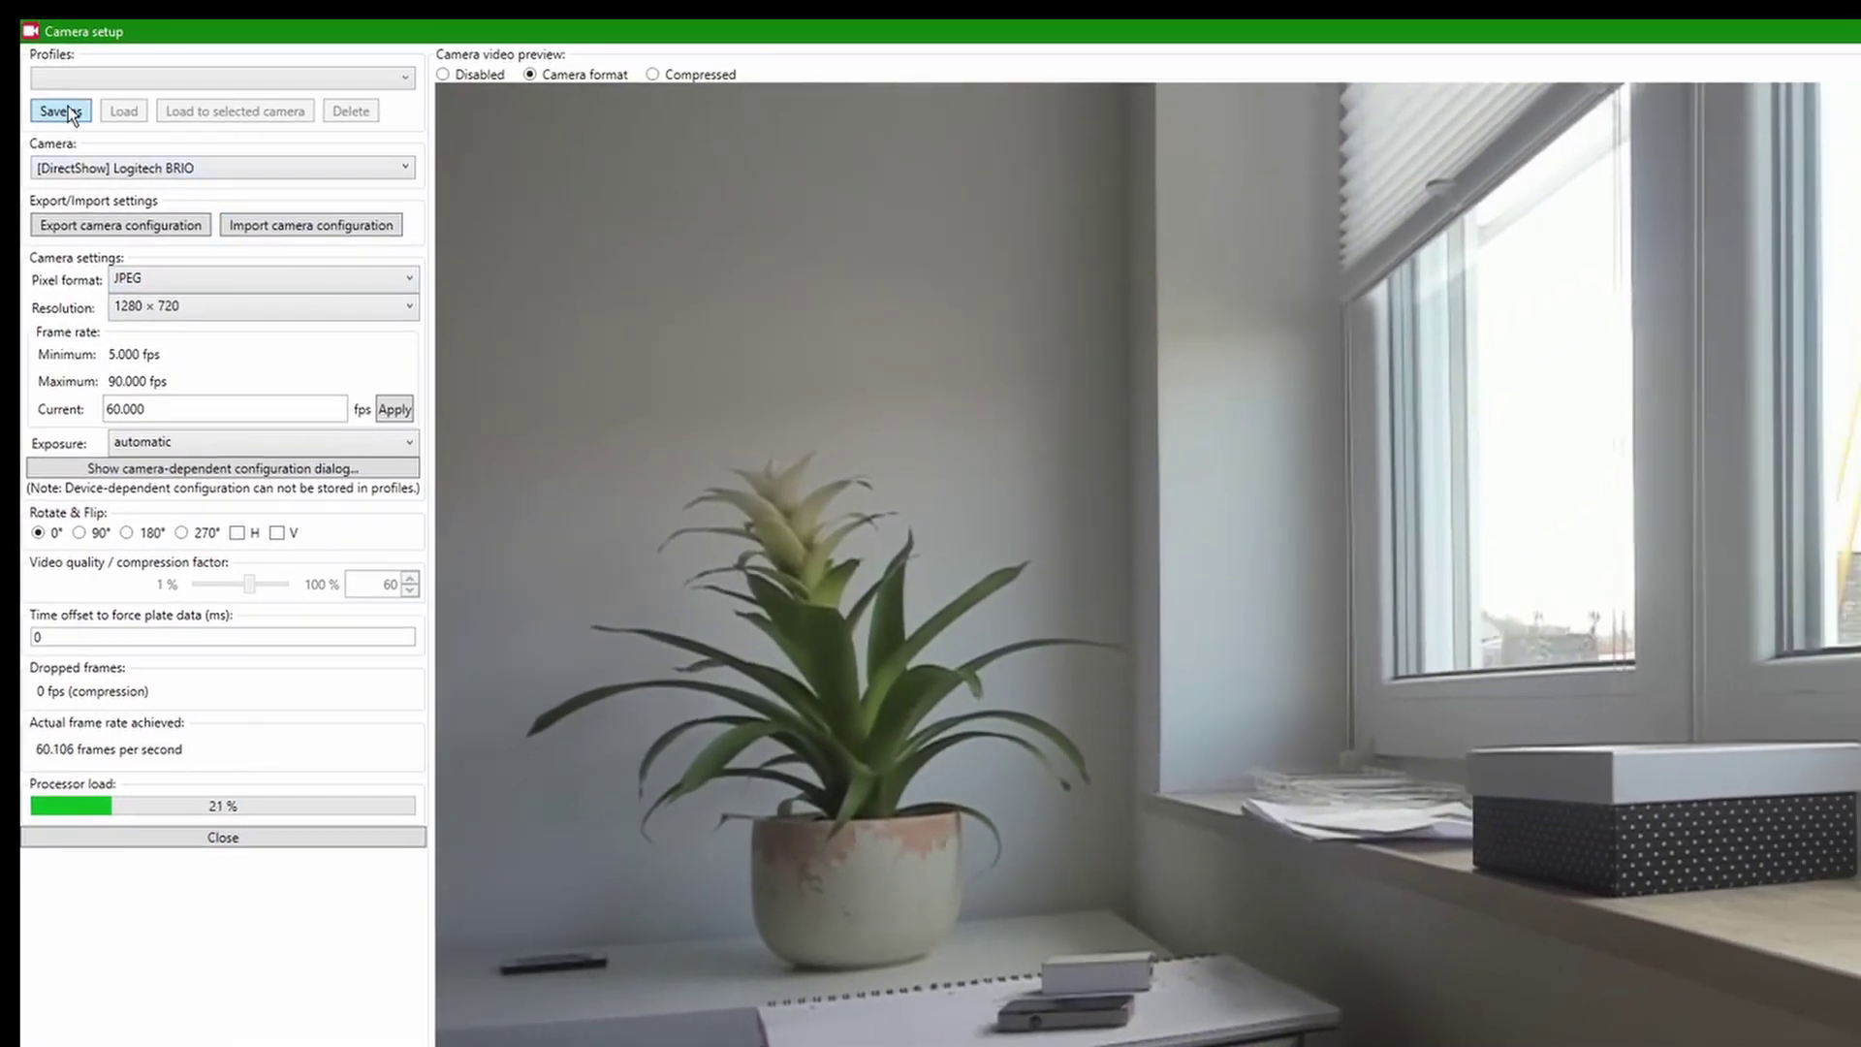
- Save the settings as a new profile named 'BRIO 1280720 60fps', correcting the typo
{"action": "left_click", "coordinate": [61, 110]}
{"action": "type", "text": "BRI"}
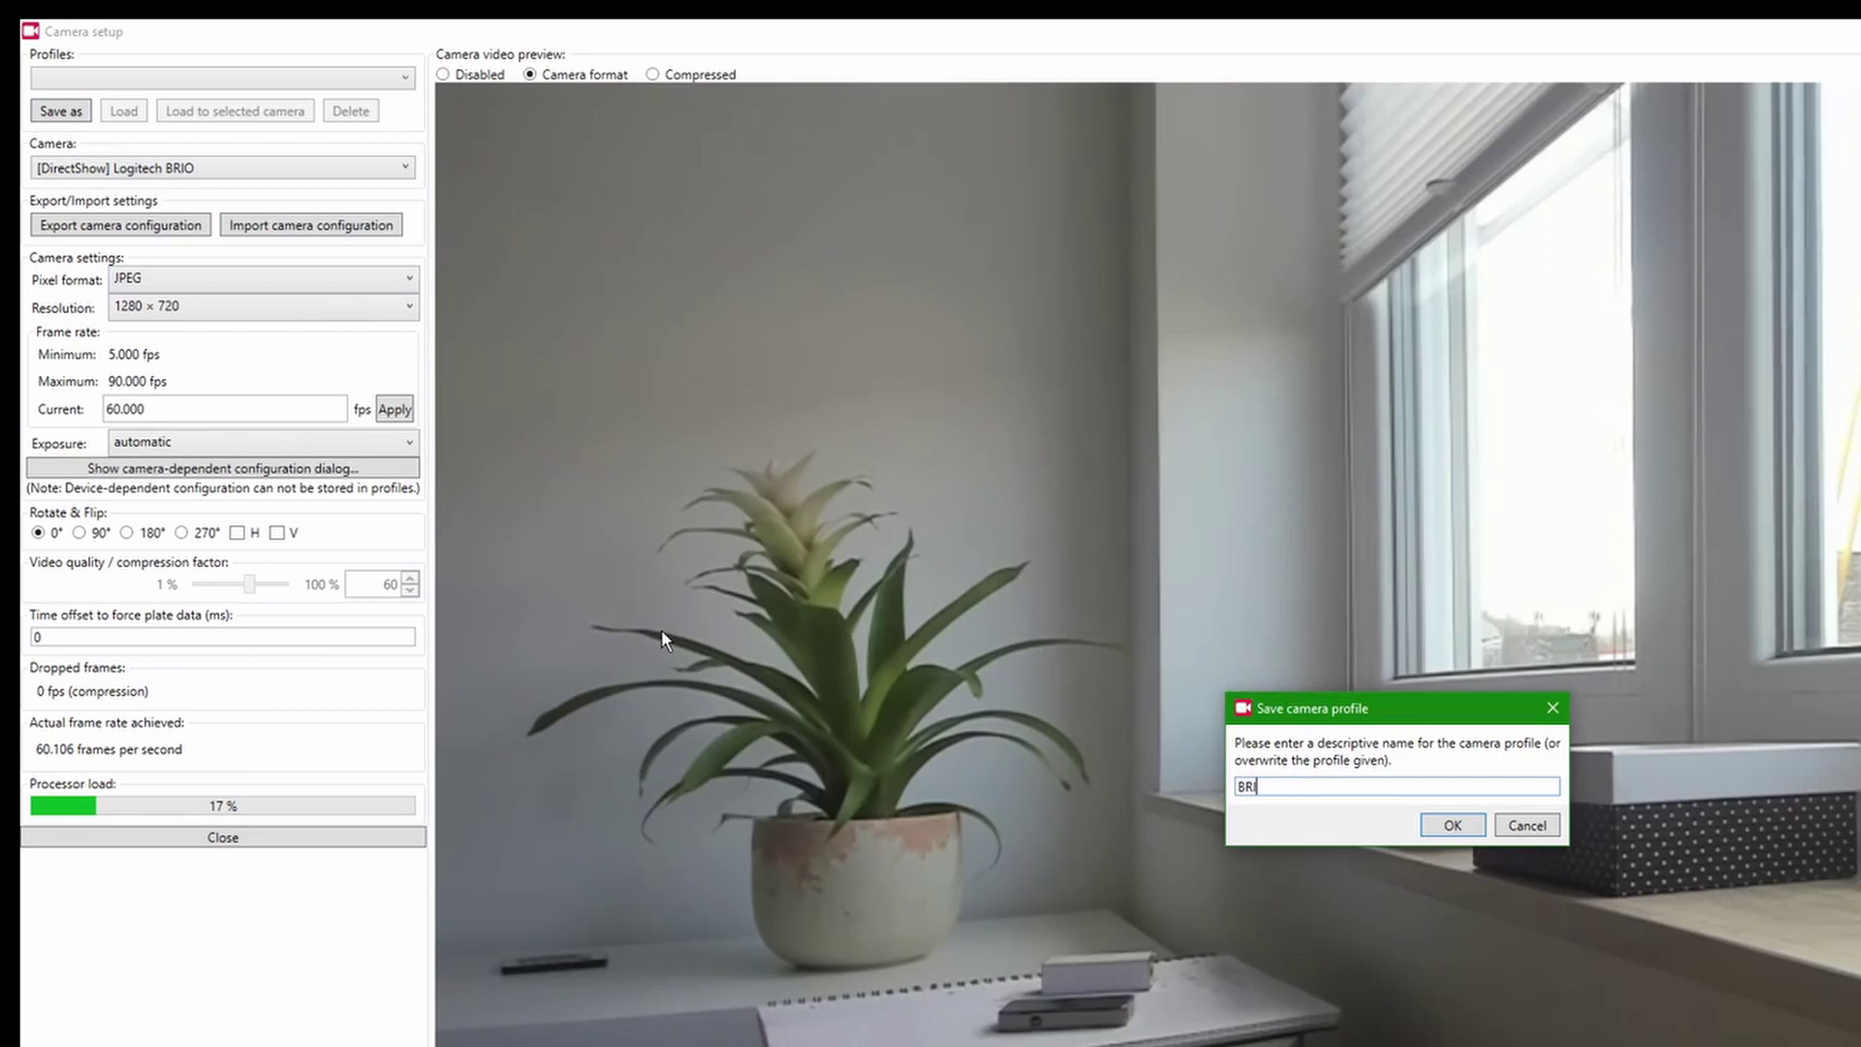
{"action": "type", "text": "O 1280720"}
{"action": "type", "text": " 60fos"}
{"action": "key", "text": "BackSpace"}
{"action": "key", "text": "BackSpace"}
{"action": "type", "text": "ps"}
- Confirm the 'BRIO 1280720 60fps' profile and close camera setup to return to Settings
{"action": "left_click", "coordinate": [1451, 824]}
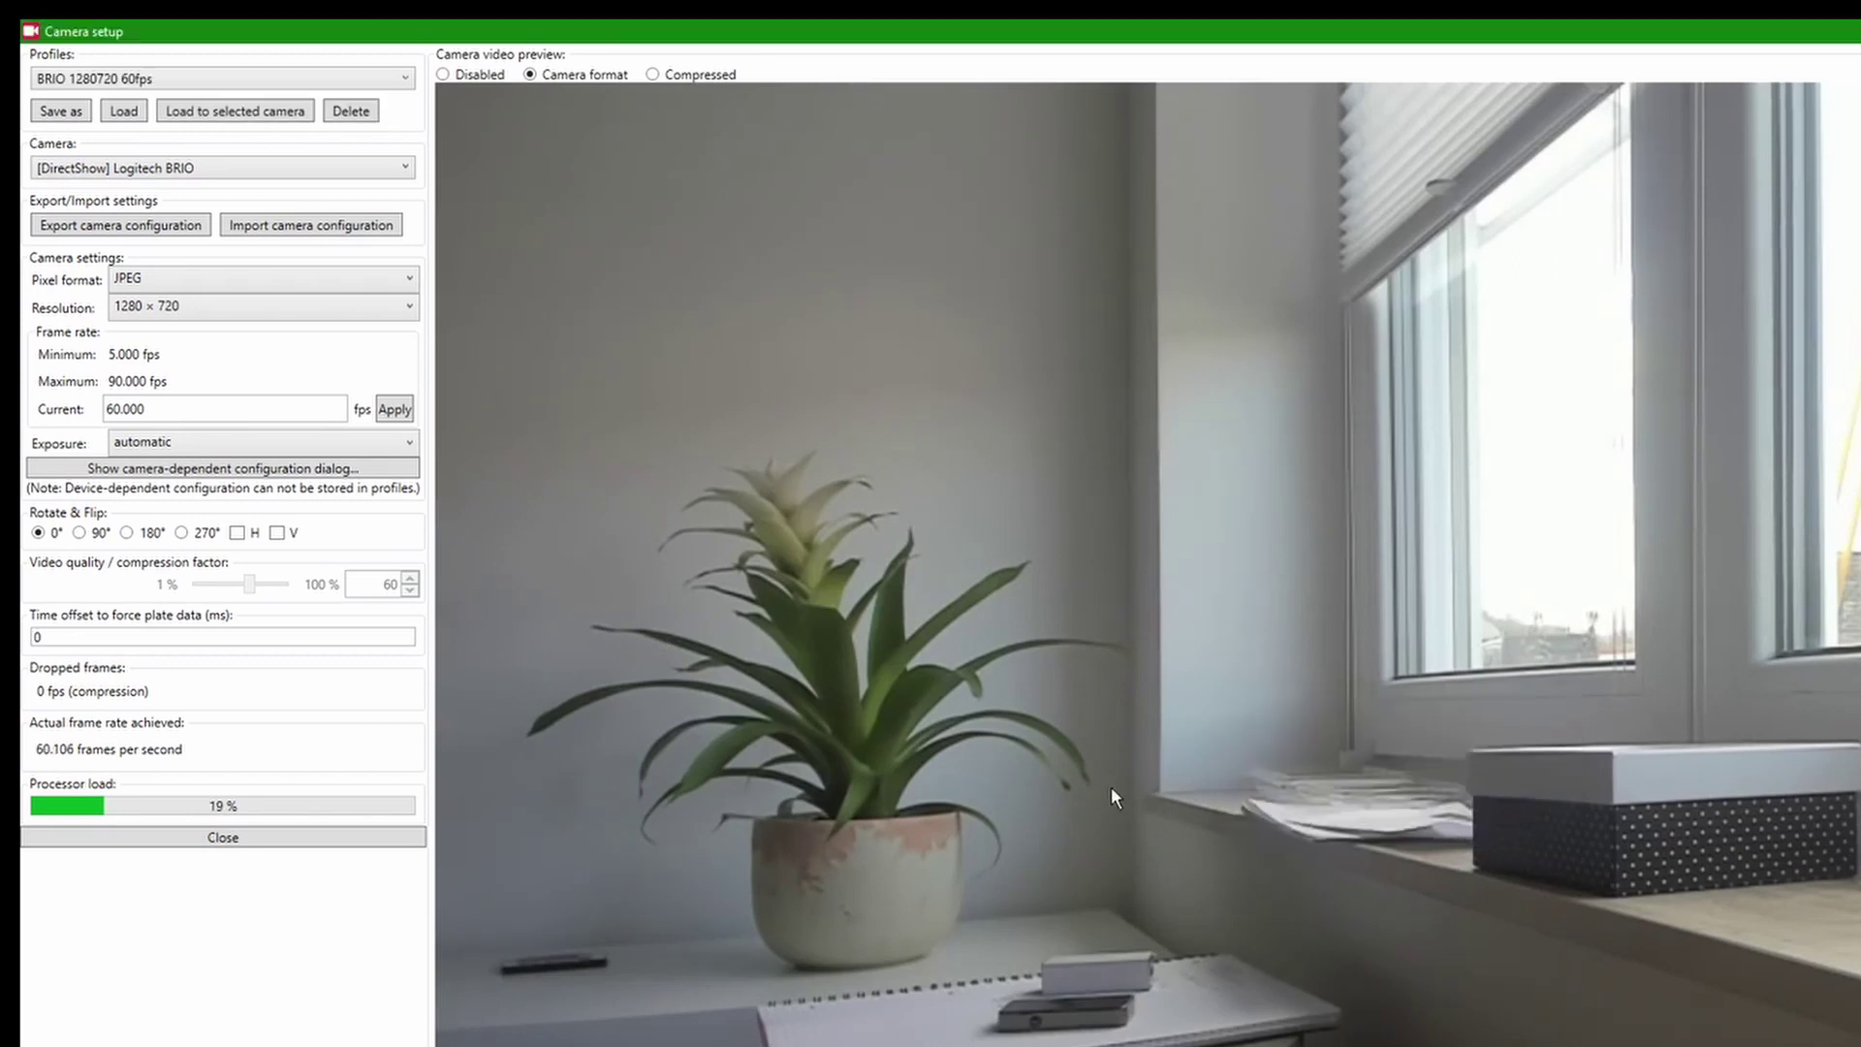
{"action": "left_click", "coordinate": [332, 838]}
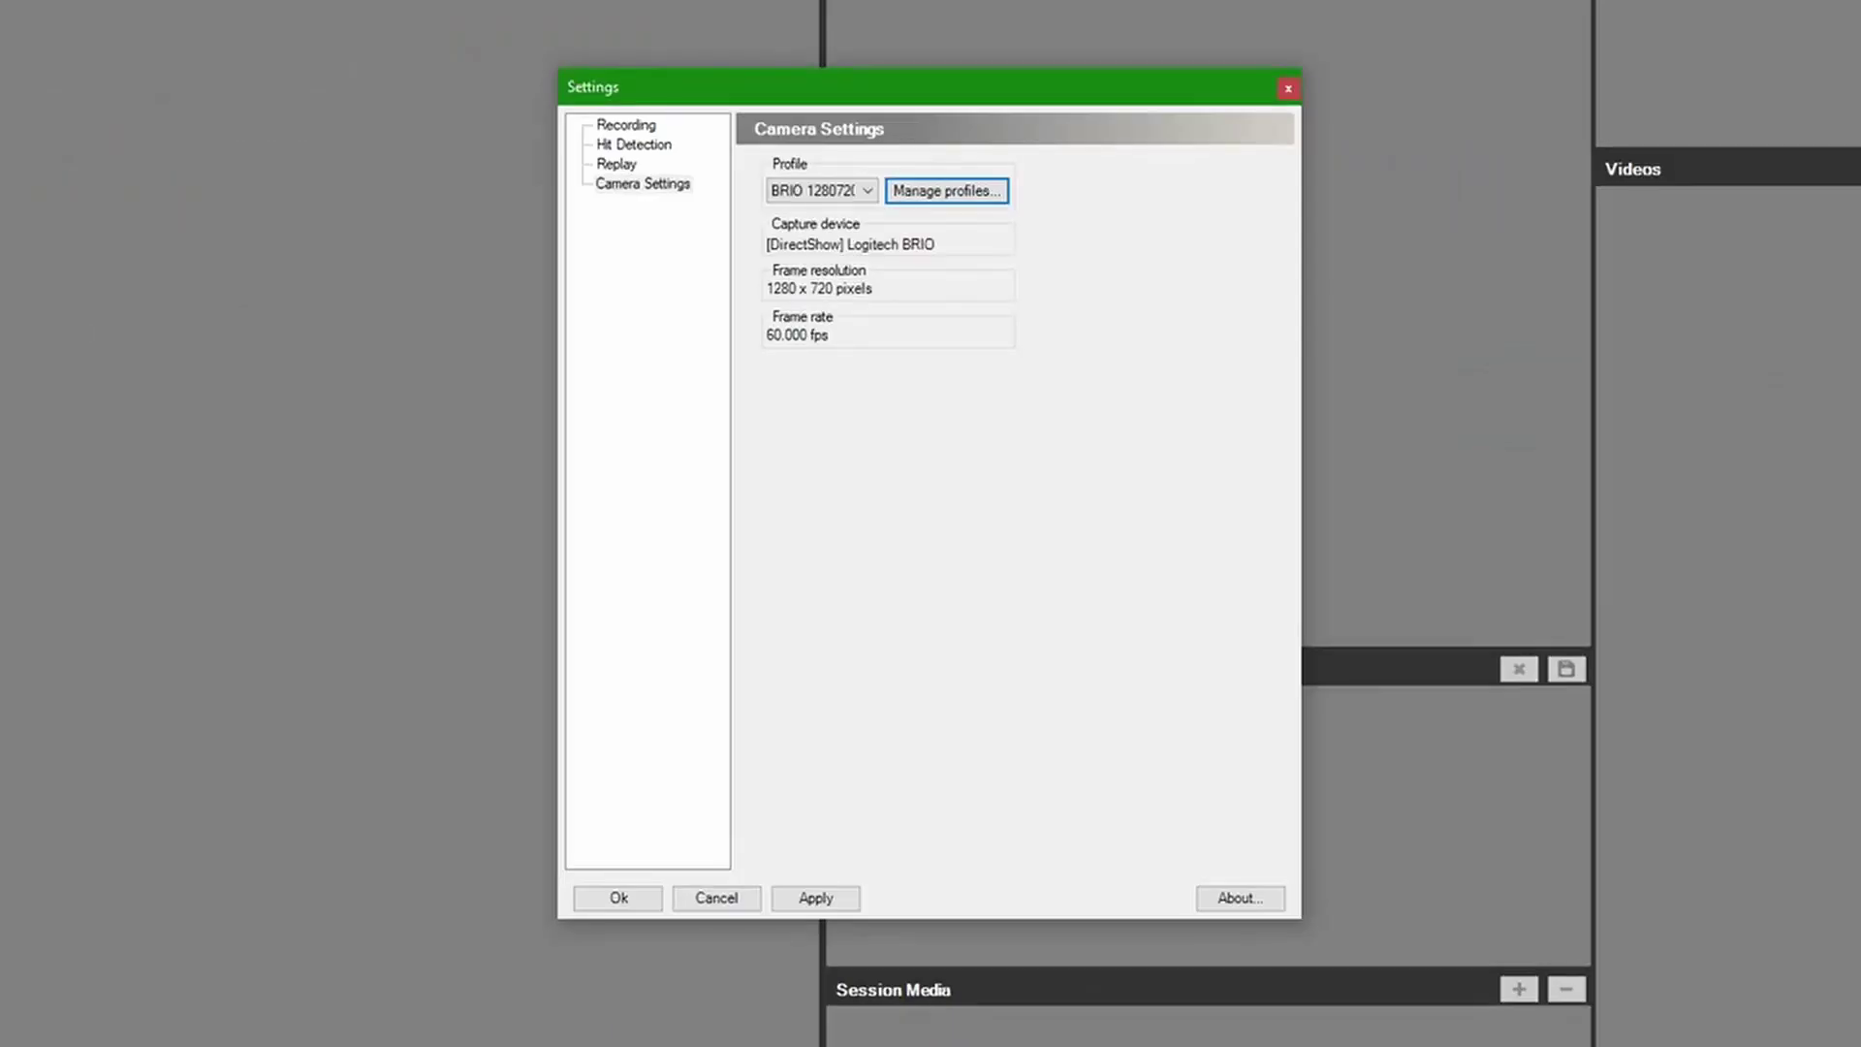